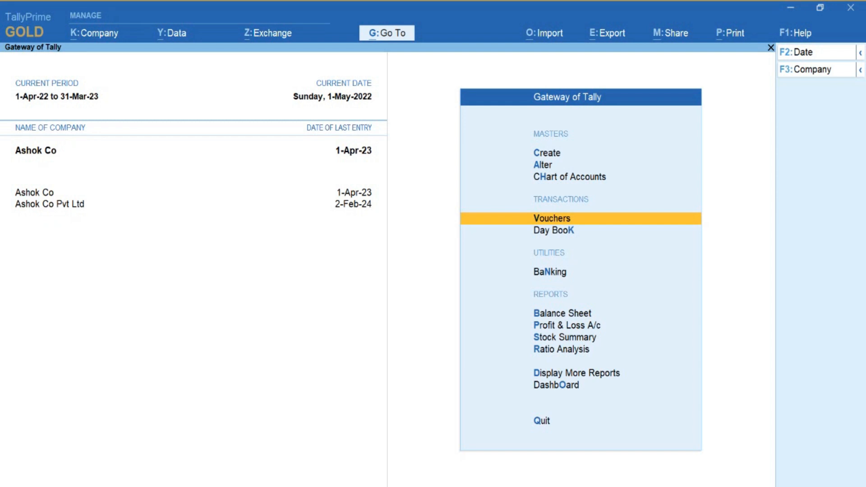
Open the Dashboard and inspect the December 2022 sales voucher behind the Sales Trend graph, returning to the Dashboard without altering it.
key(o)
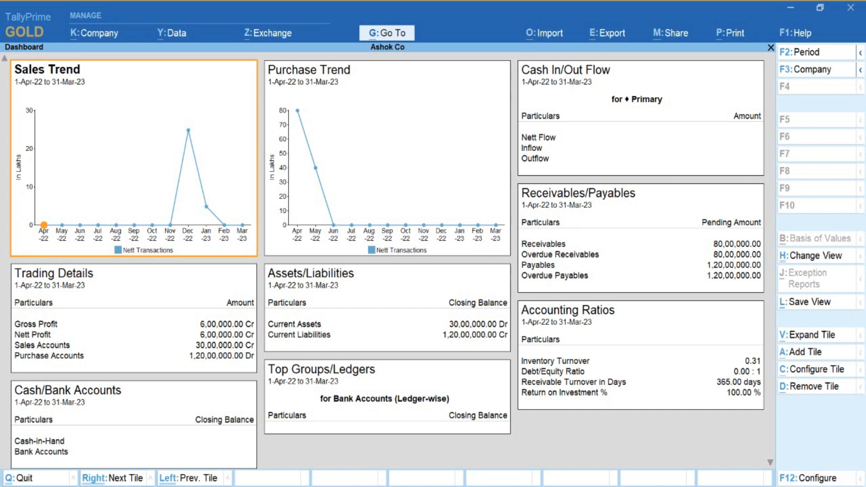
click(189, 131)
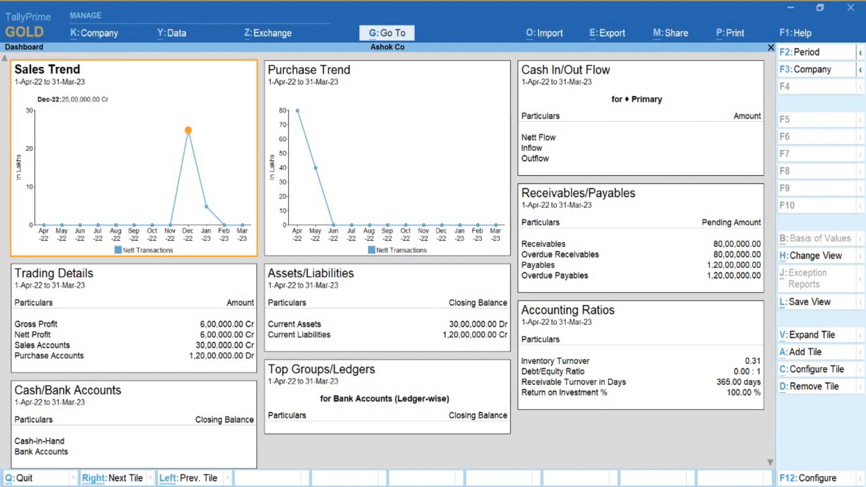
key(Return)
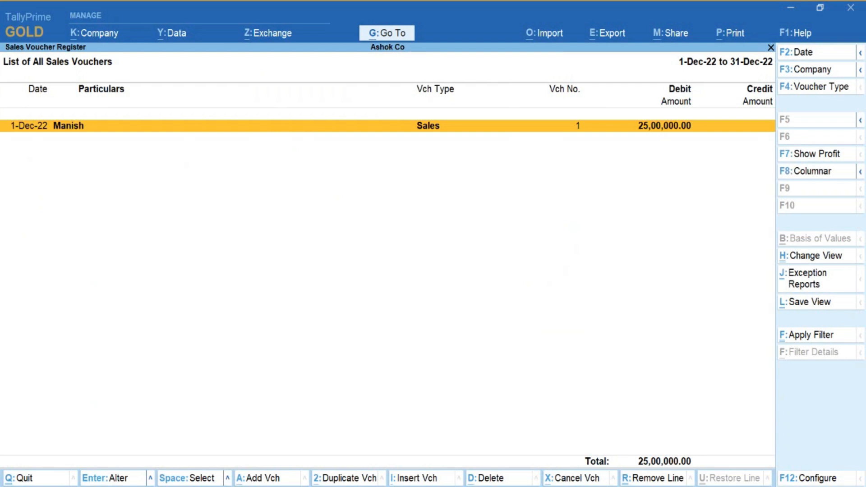
key(Return)
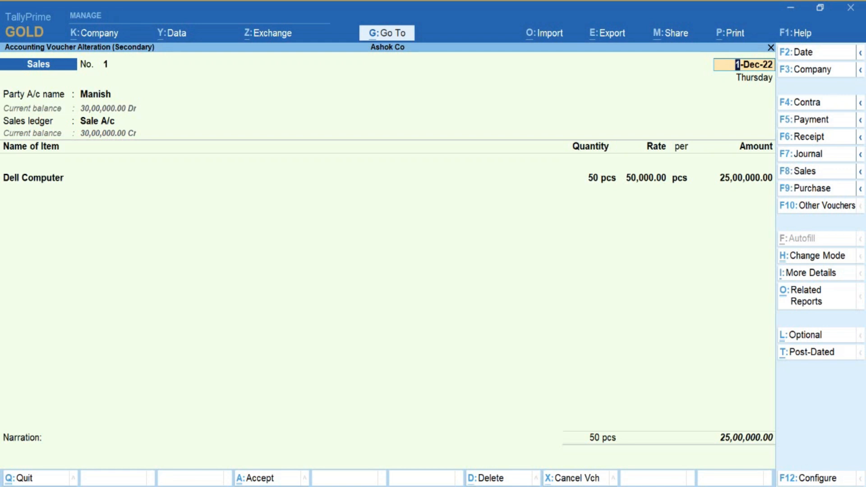
key(BackSpace)
key(Escape)
key(y)
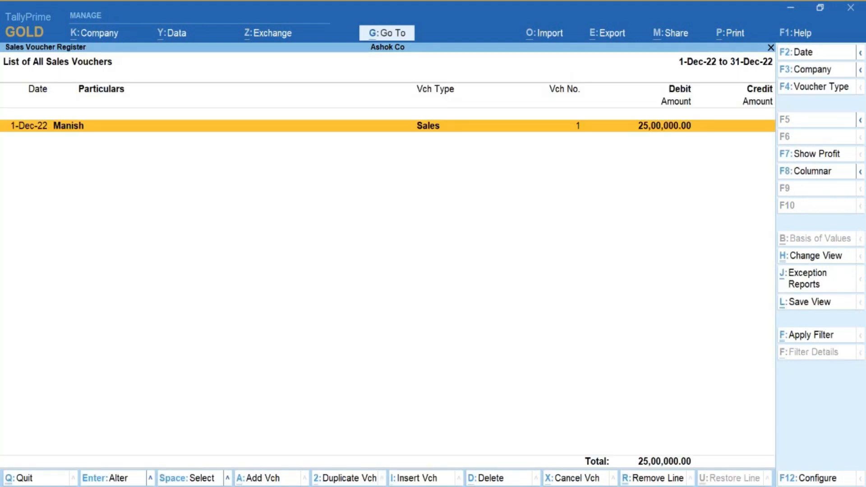
key(Escape)
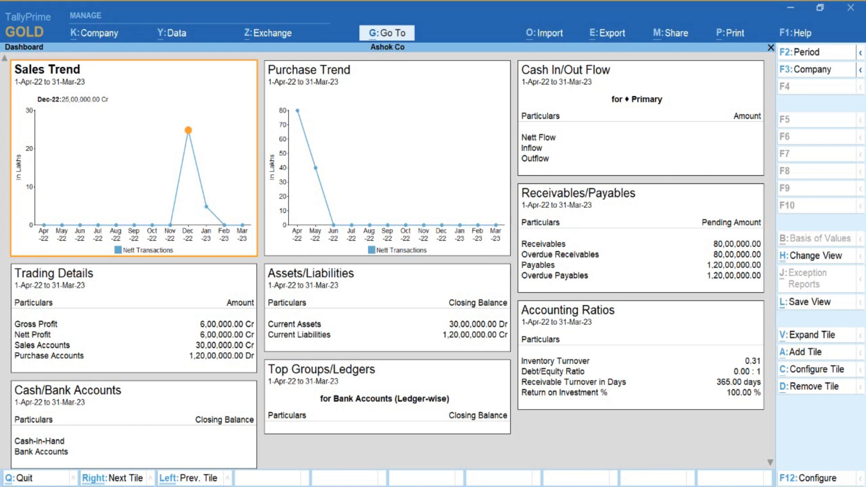
Set the period of the Sales Trend tile only to 1-4-22 through 1-6-22.
click(860, 54)
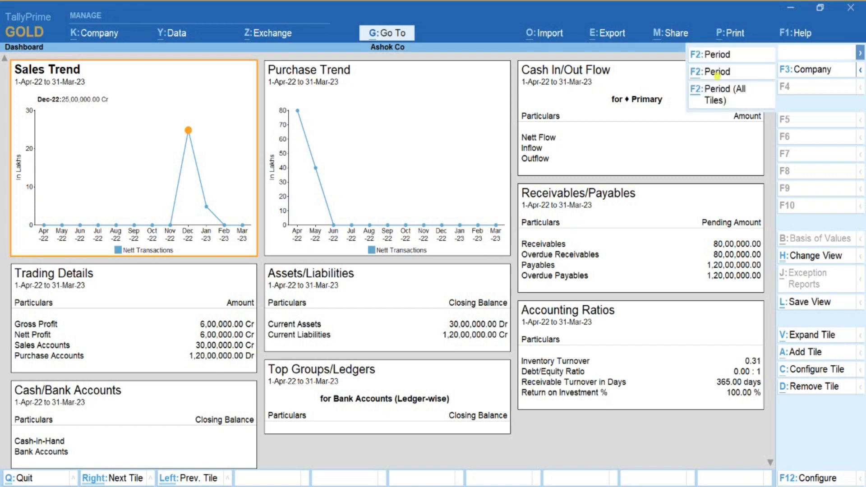
click(717, 74)
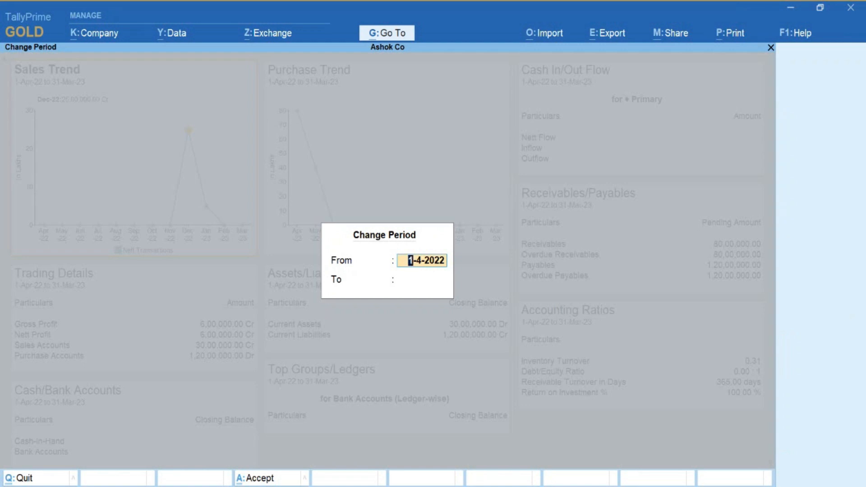
text(1-4-22)
key(Return)
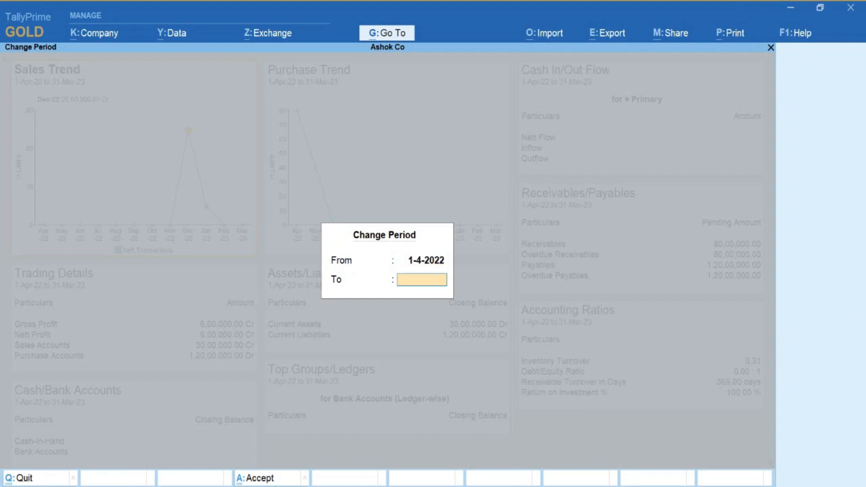
text(1-6-22)
key(Return)
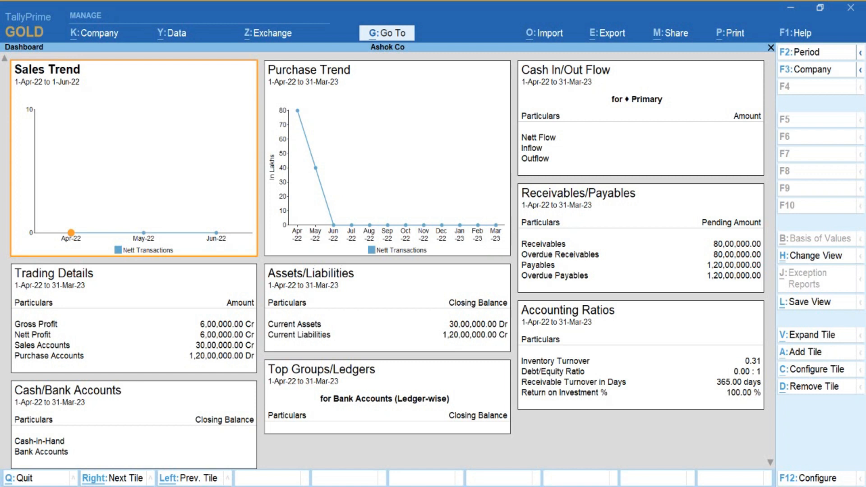
click(798, 52)
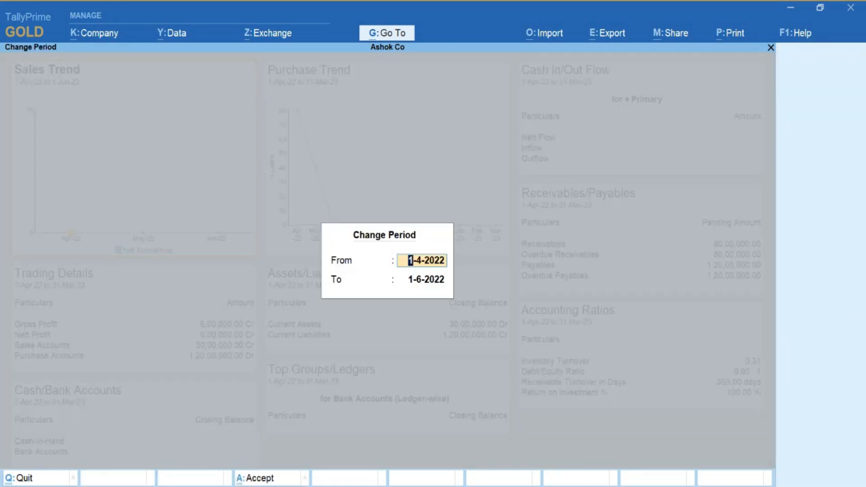
key(BackSpace)
key(Escape)
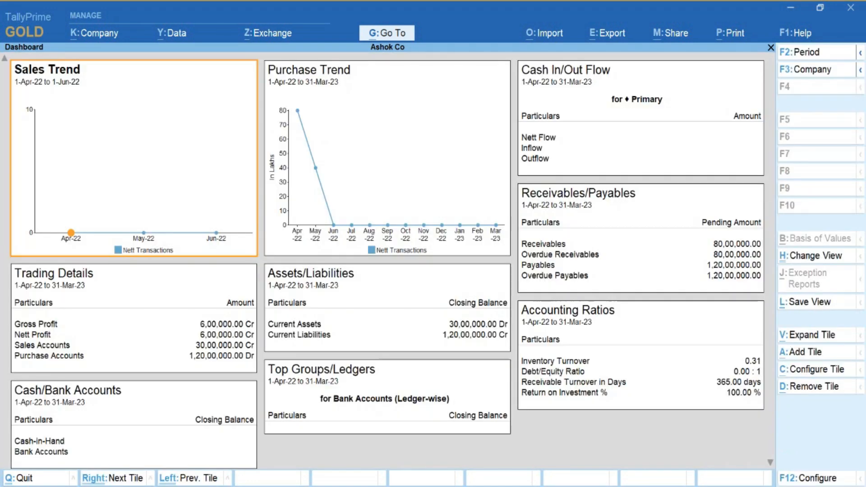
Change the period of all dashboard tiles to 1-4-2022 through 1-6-22.
click(860, 52)
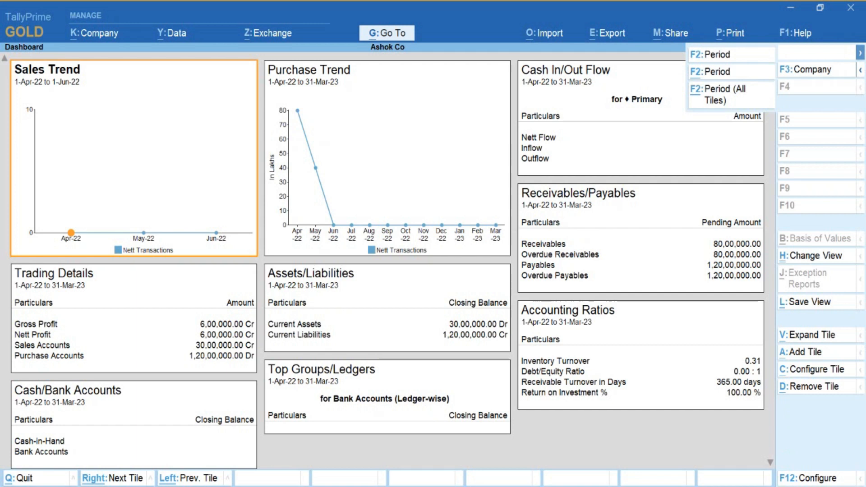
click(717, 89)
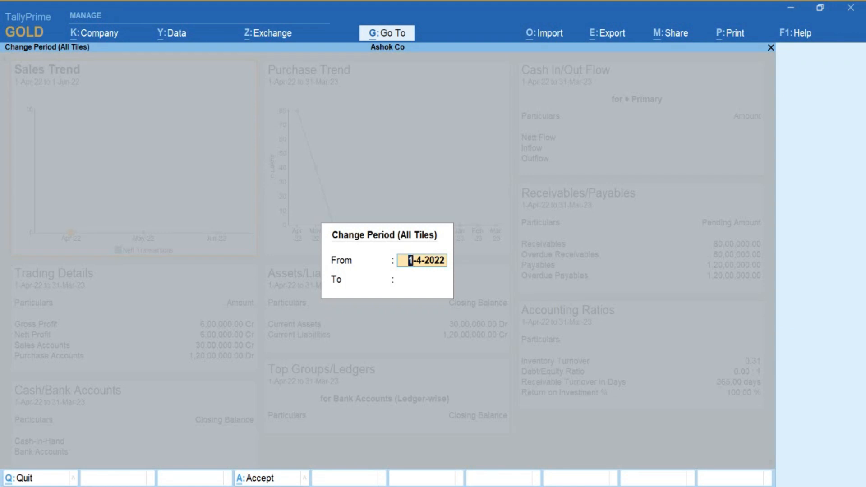
key(Return)
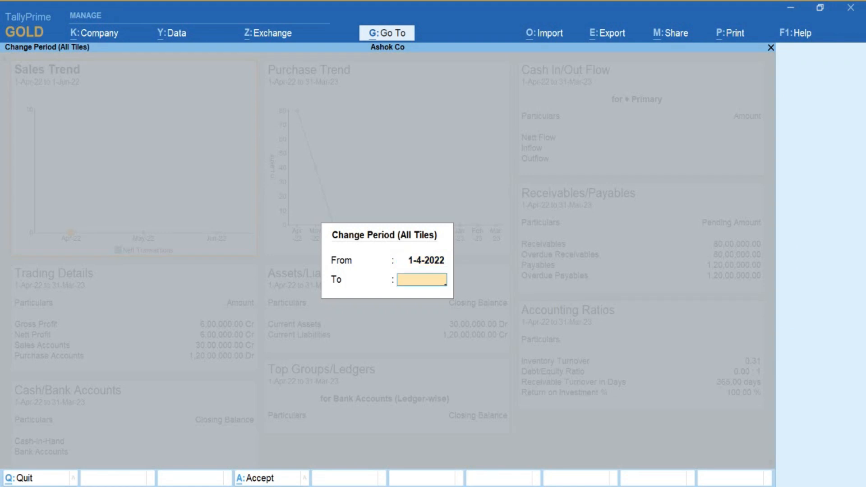
text(1-6-22)
key(Return)
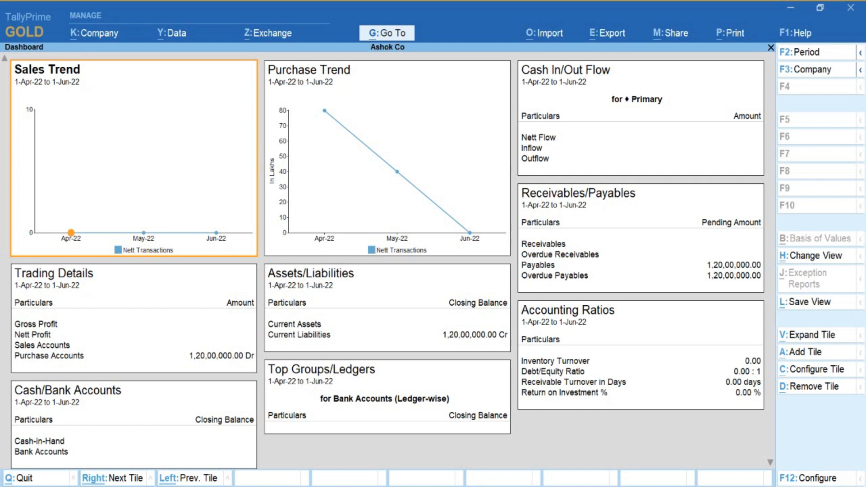
Set the period of all dashboard tiles to the full year, 1-4-2022 through 31-3-23.
click(860, 53)
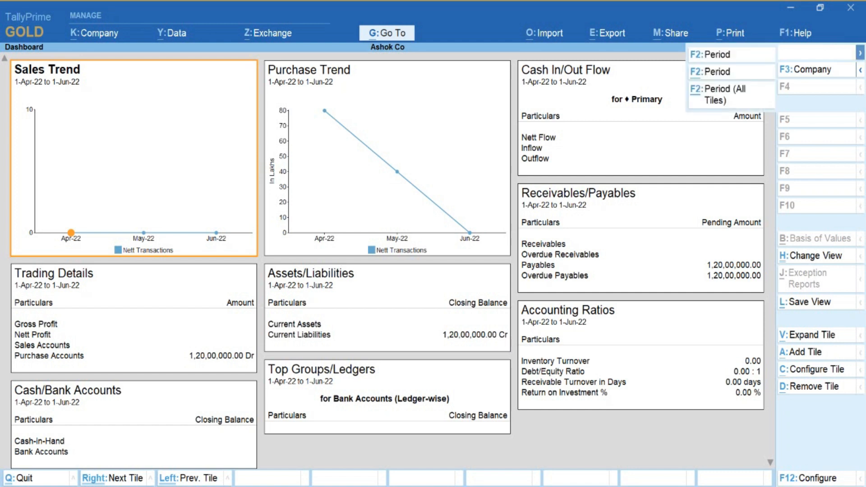
click(714, 91)
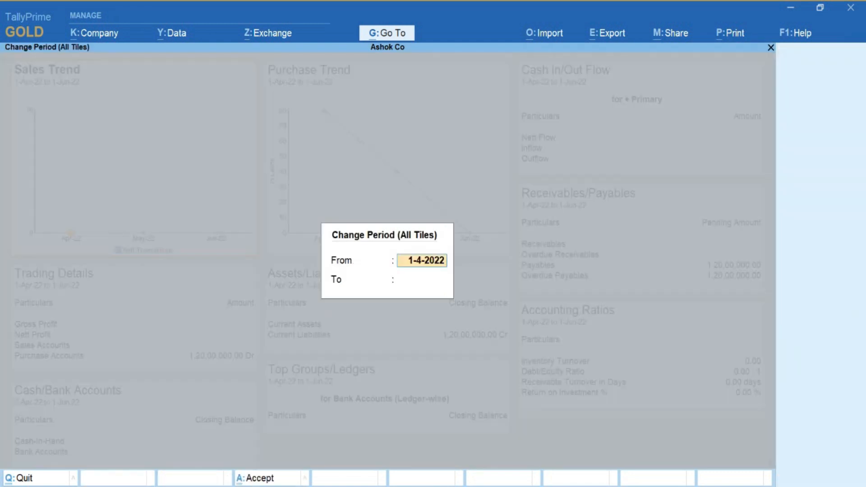
key(Return)
text(31-)
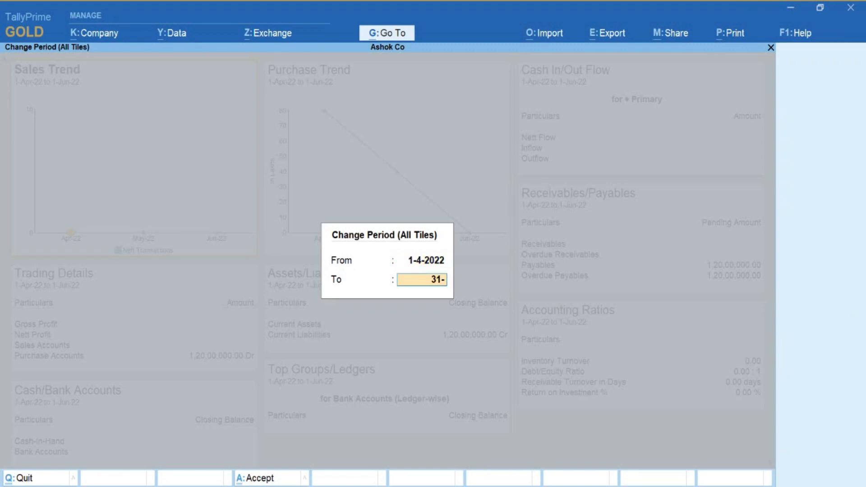
text(3-23)
key(Return)
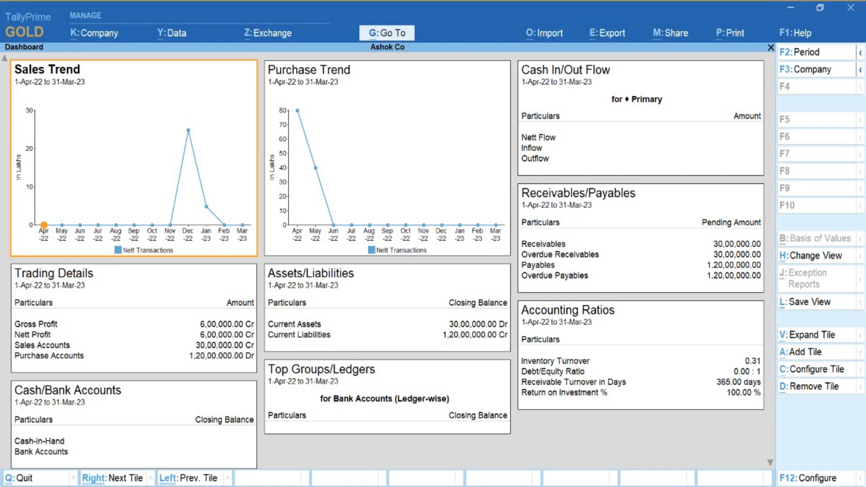
Add a second Sales Trend tile to the dashboard and move back through the previous tiles to Purchase Trend.
key(alt+a)
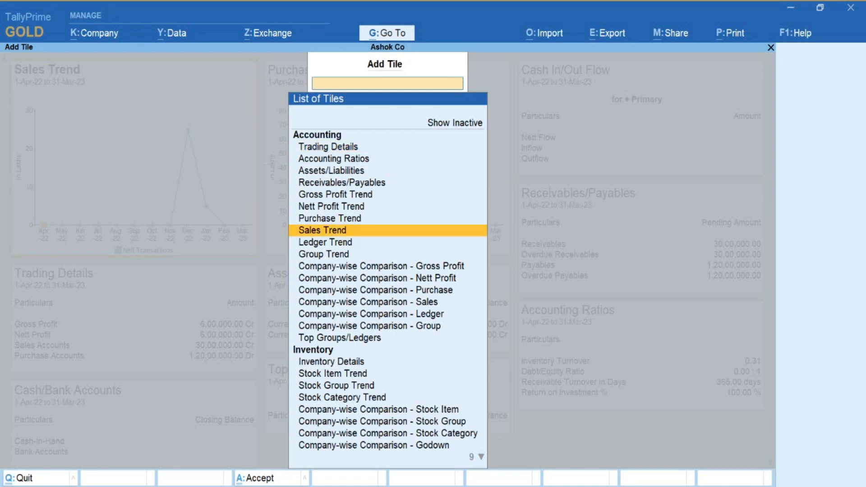
key(Return)
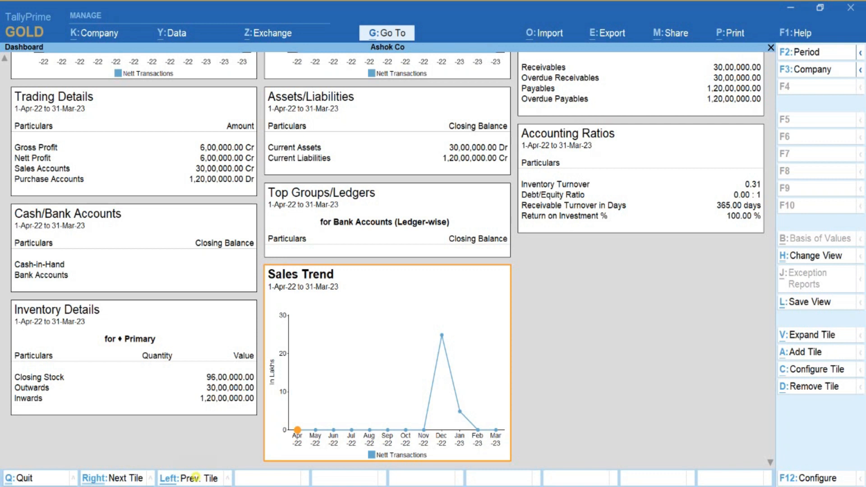
key(Left)
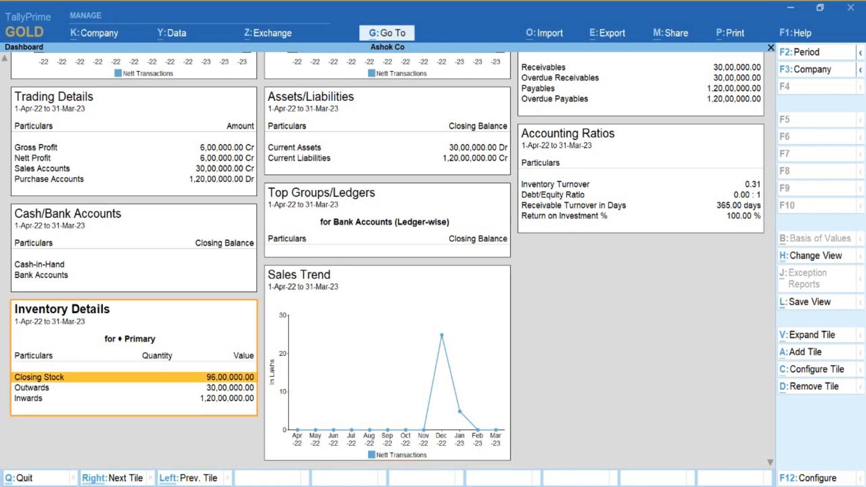
click(191, 478)
click(191, 478)
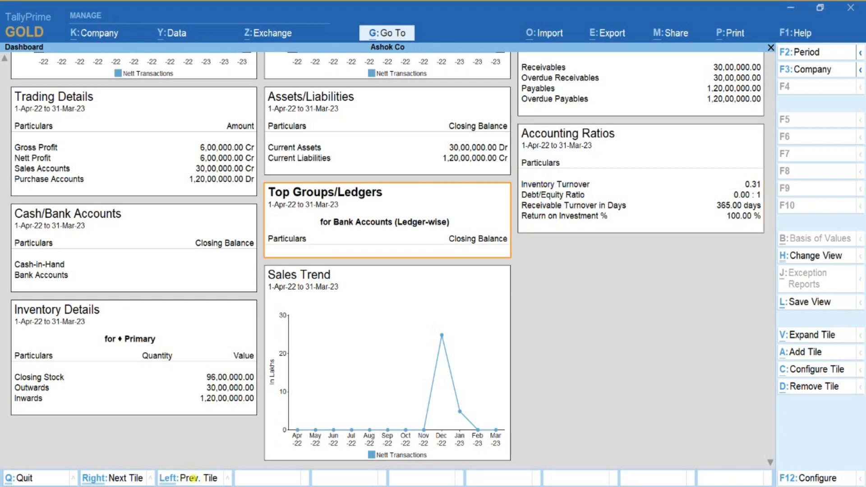
click(191, 478)
click(191, 478)
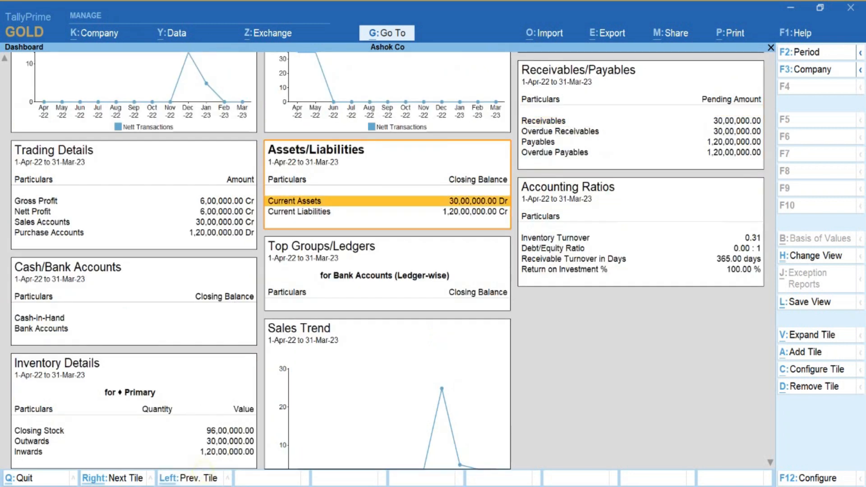
click(203, 477)
click(203, 477)
click(202, 476)
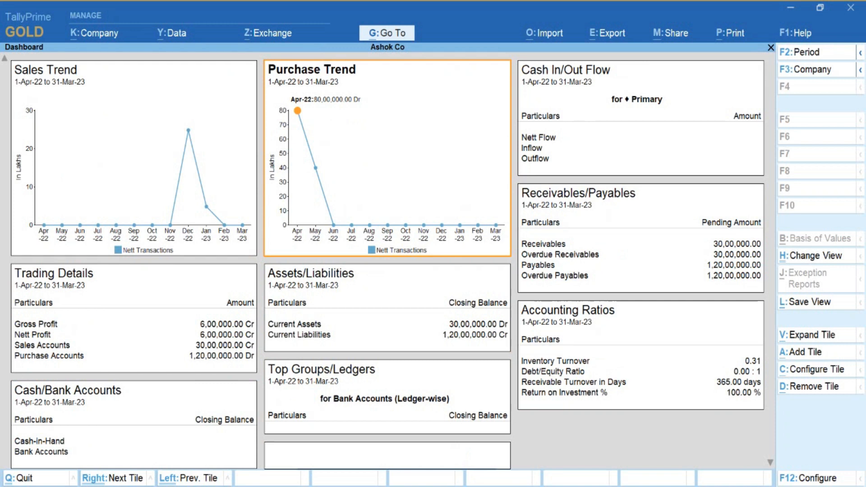
Remove the duplicate Sales Trend tile below Top Groups/Ledgers from the dashboard.
scroll(387, 259, down, 3)
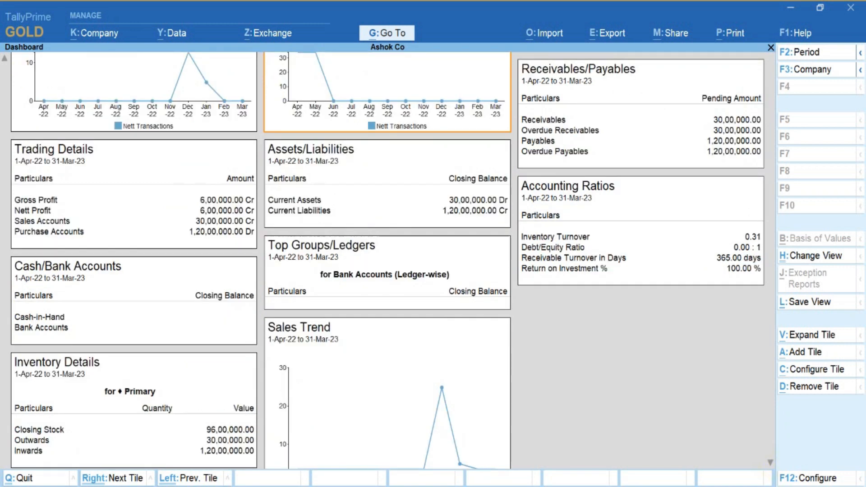
click(389, 383)
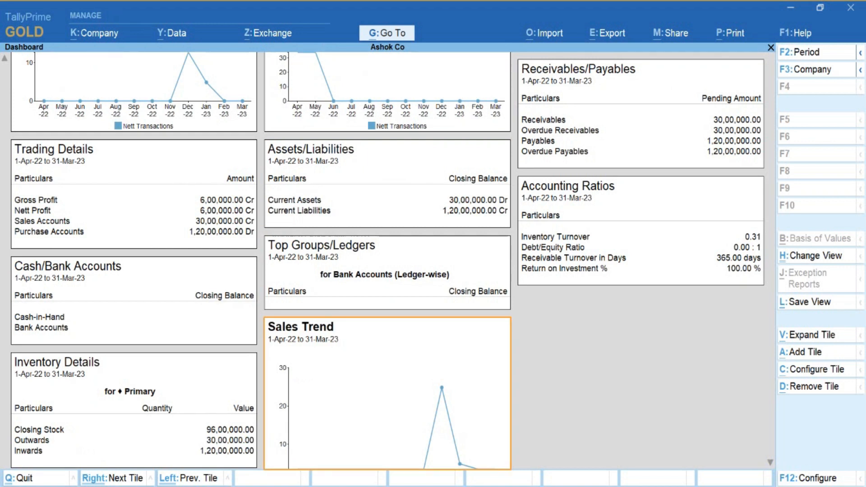
click(811, 387)
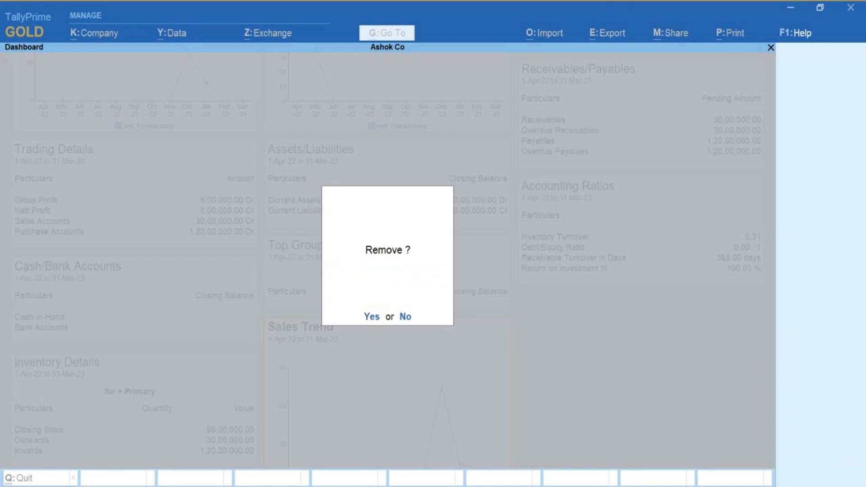
click(372, 316)
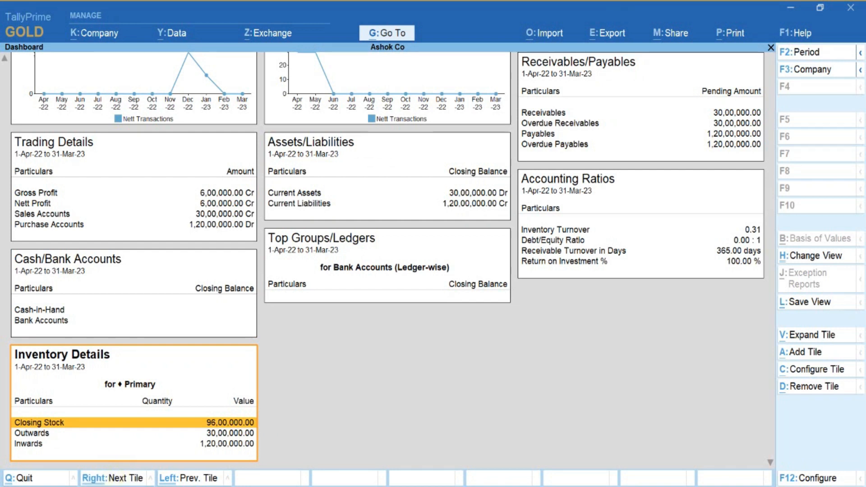
Open the configuration of the remaining Sales Trend tile and rename it "Sales Trend Fy 22-23".
key(Right)
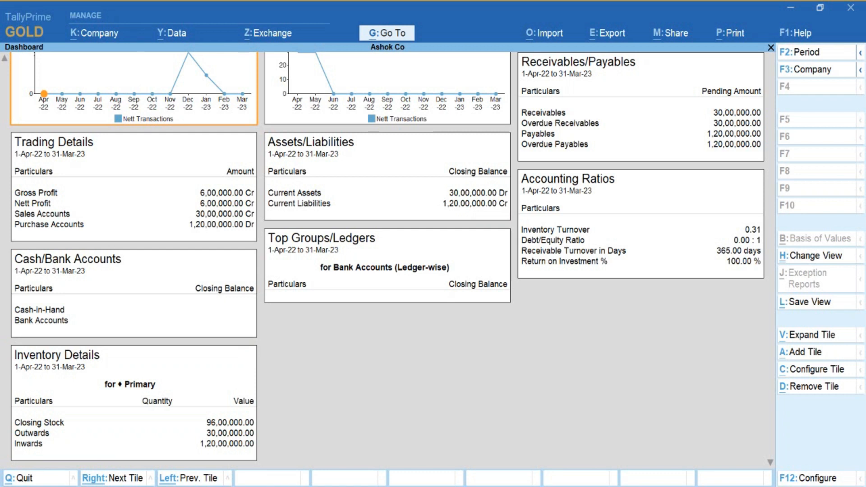
key(Right)
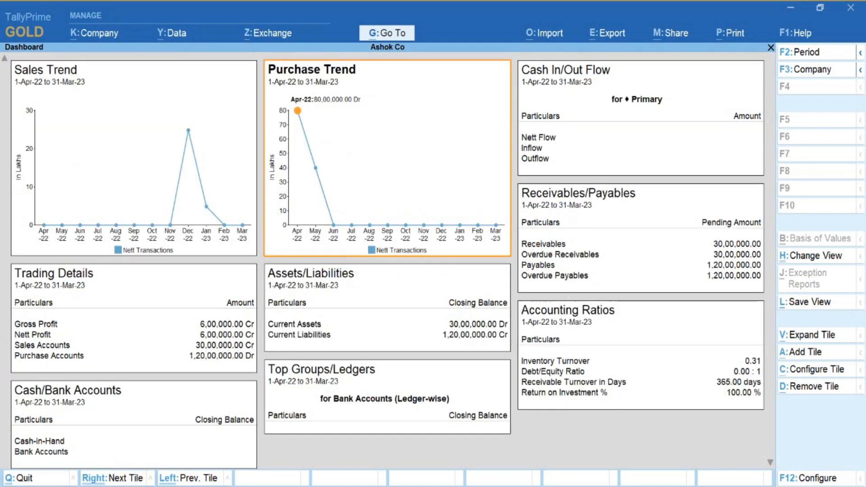
key(Left)
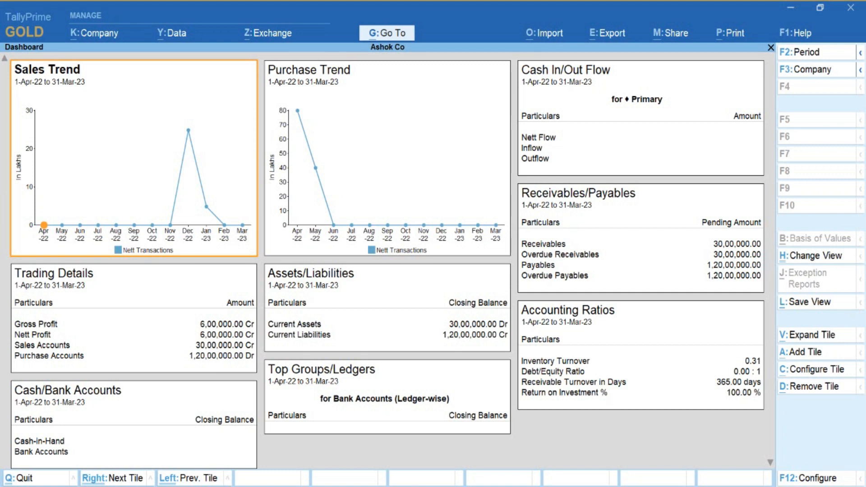
key(c)
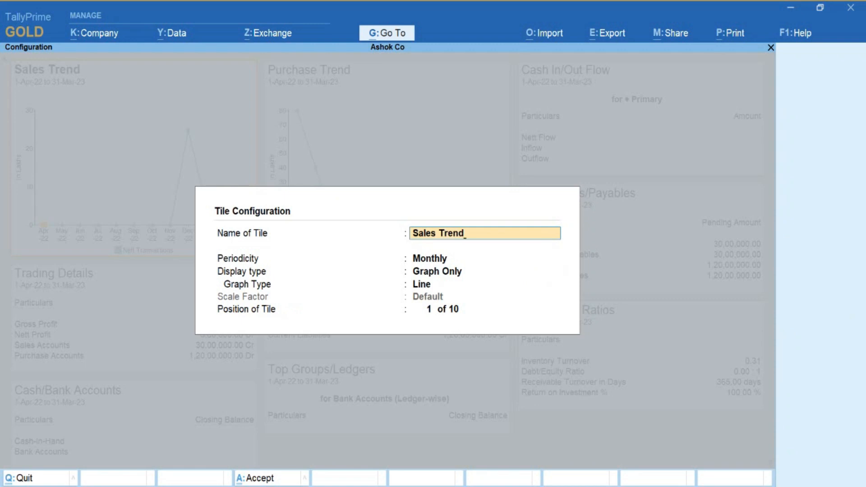
text(f)
key(BackSpace)
text(Fy 22-23)
key(Return)
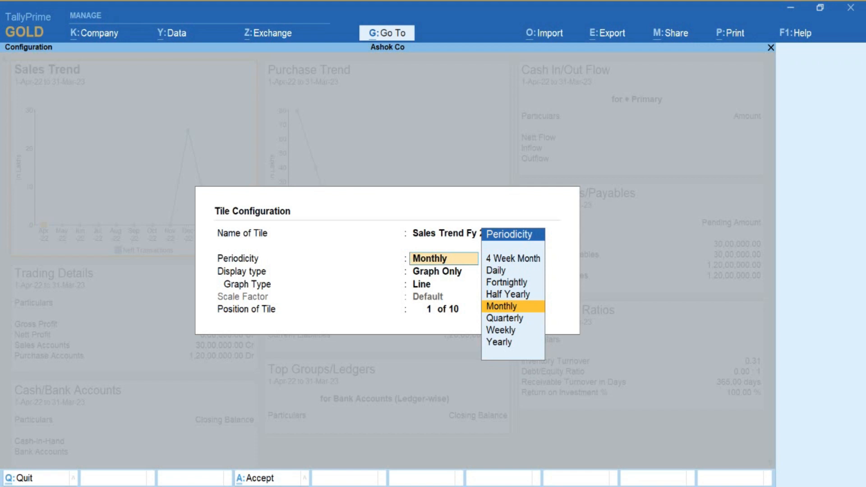
Keep the tile's periodicity at Monthly and set its display type to Data & Graph.
key(Return)
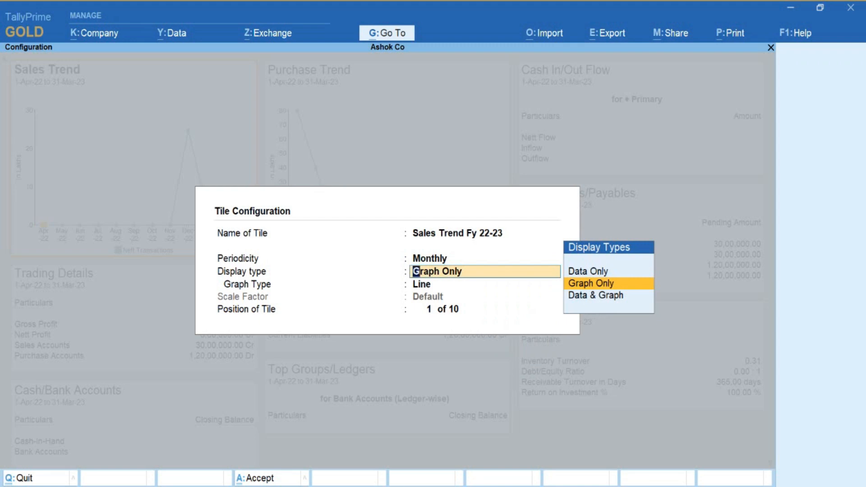
key(Up)
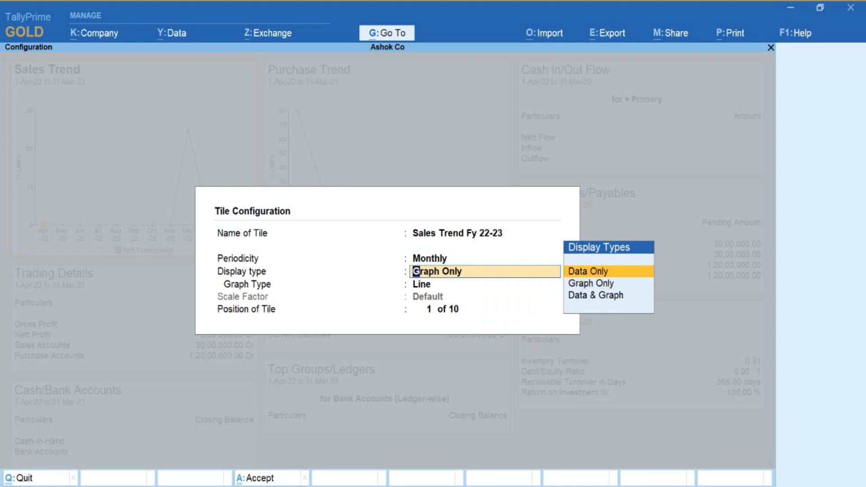
key(Down)
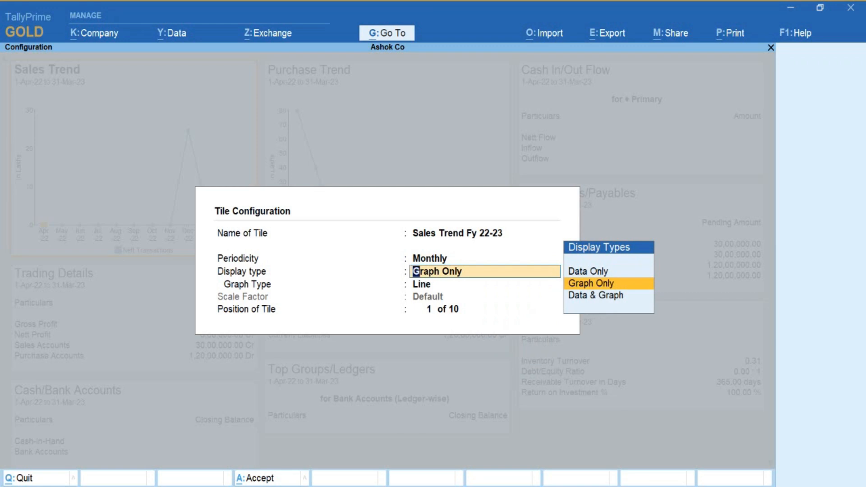
key(Down)
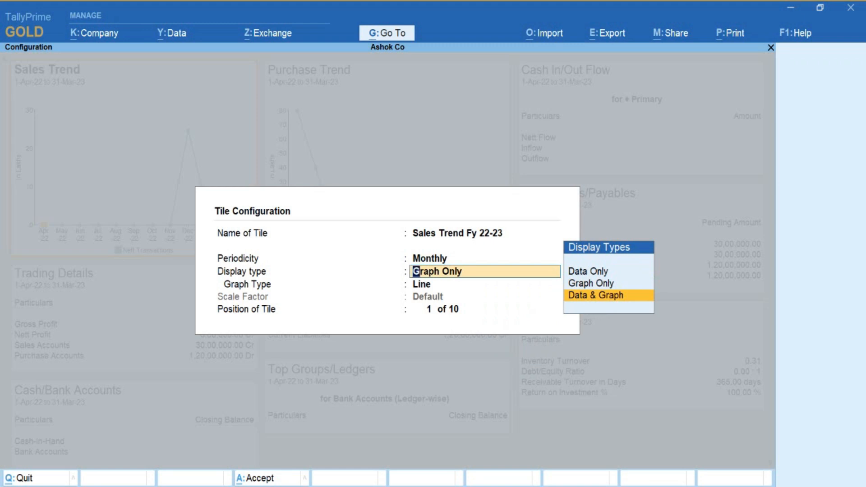
key(Return)
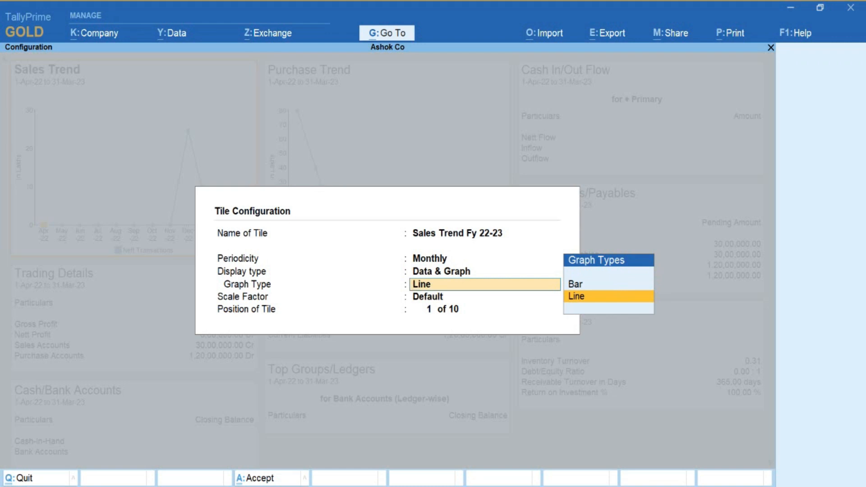
Set the graph type to Bar with the Default scale factor and move the tile to position 2 of 10.
key(Up)
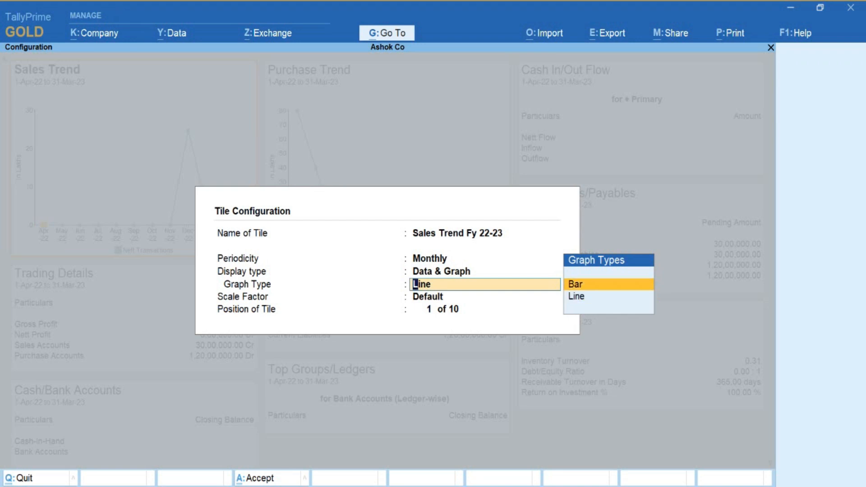
key(Return)
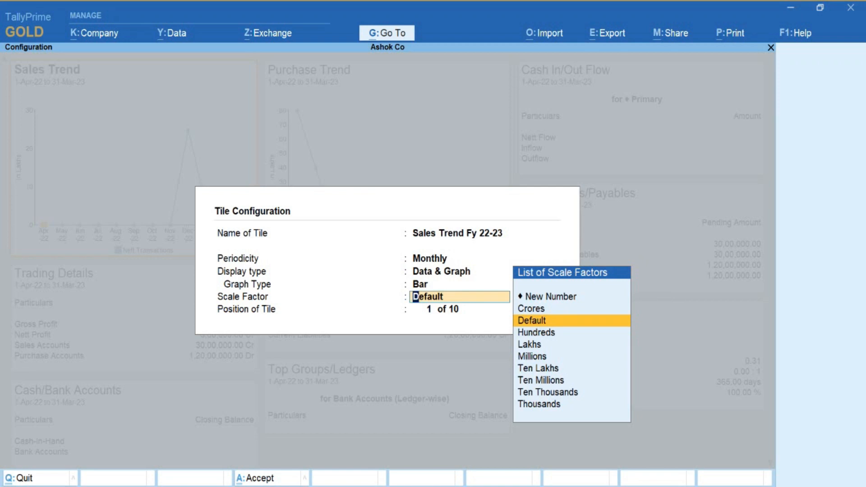
key(Return)
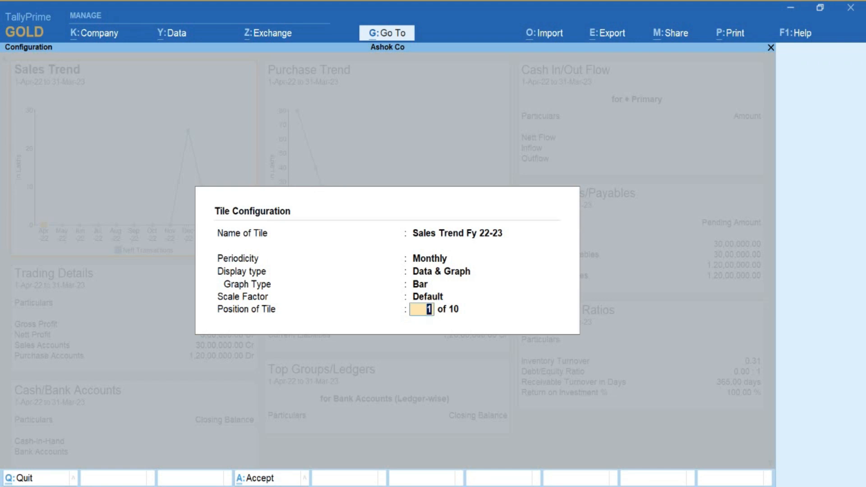
text(2)
key(Return)
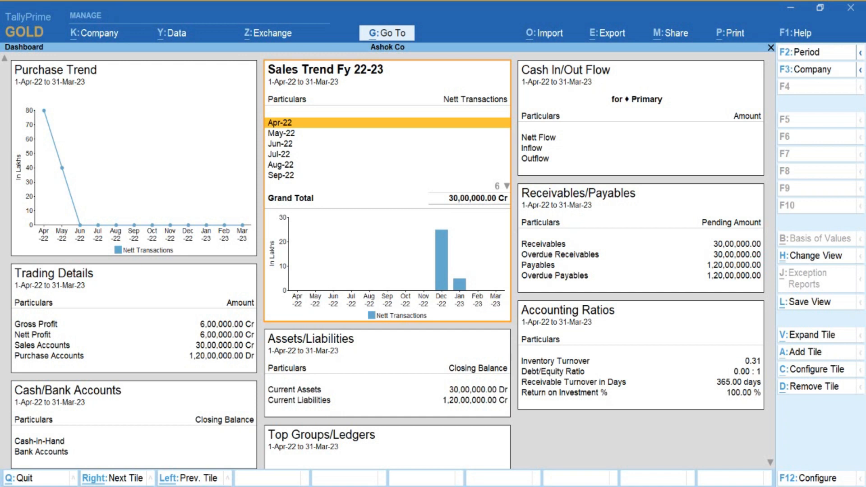
Expand the Sales Trend Fy 22-23 tile to view its enlarged form and configuration options, and return to the dashboard.
key(v)
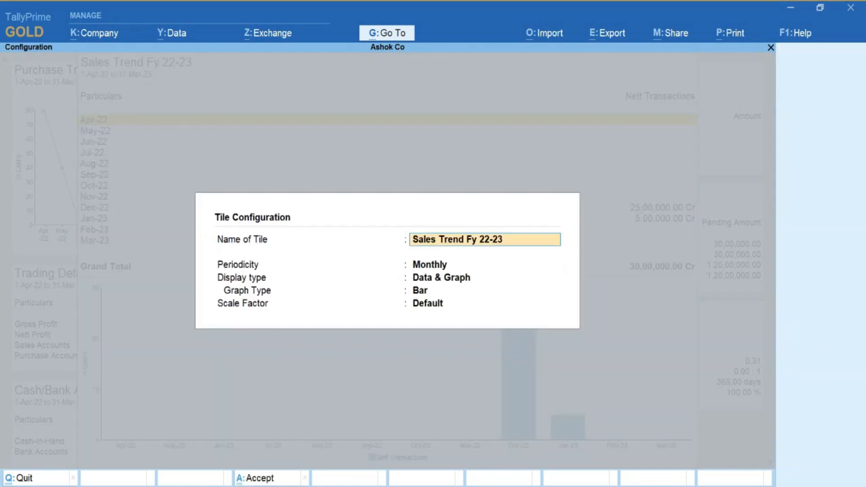
click(832, 366)
key(BackSpace)
key(Escape)
key(Escape)
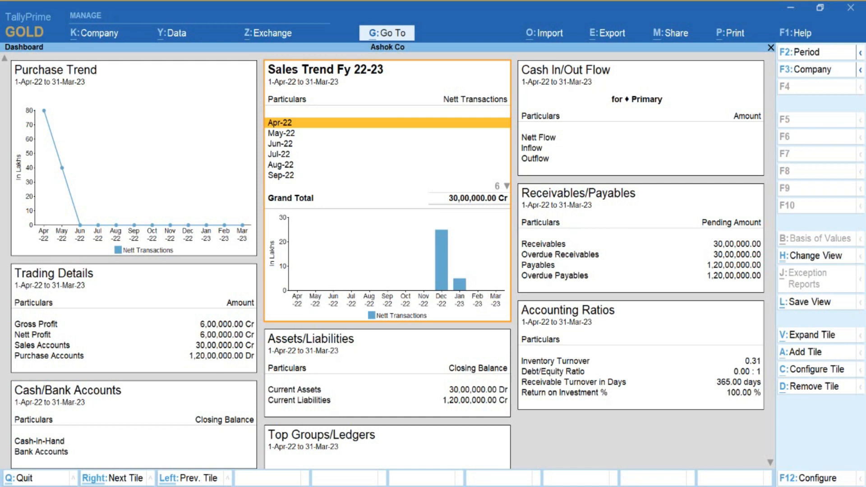
Leave the dashboard without saving its view and return to the Gateway of Tally.
key(Escape)
key(n)
key(Escape)
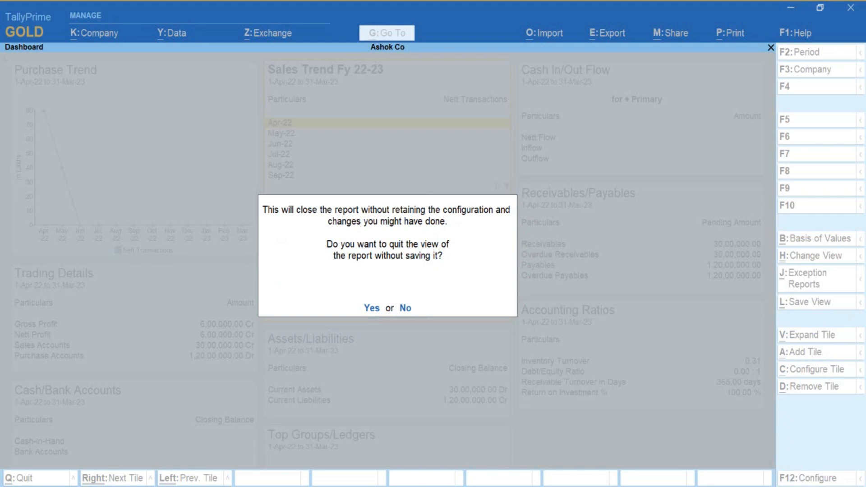
key(n)
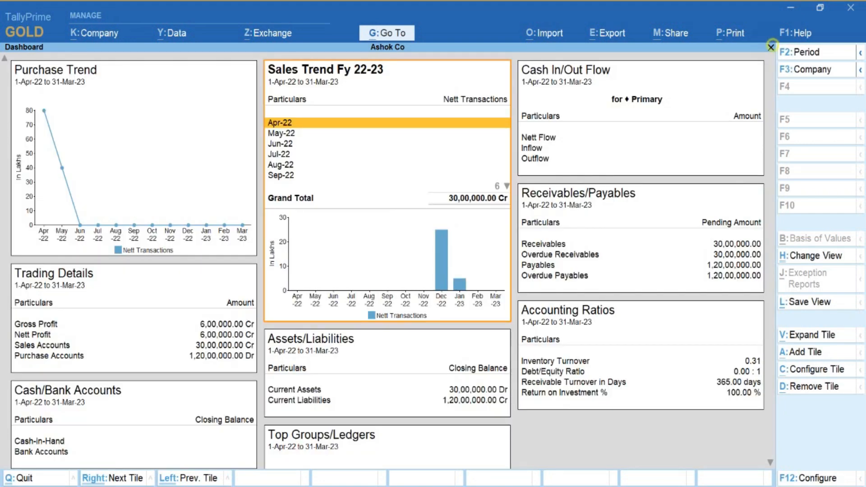
key(Escape)
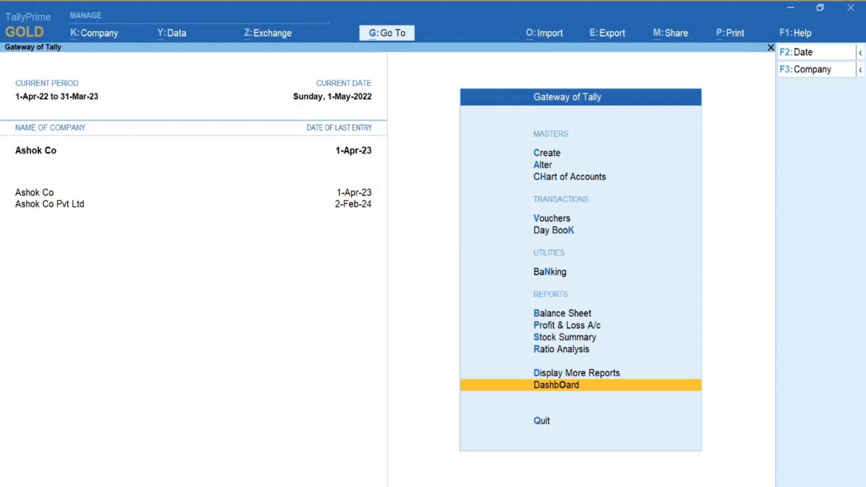
Make Ashok Co Pvt Ltd the active company and open its Dashboard.
click(68, 204)
click(33, 194)
click(60, 203)
key(Return)
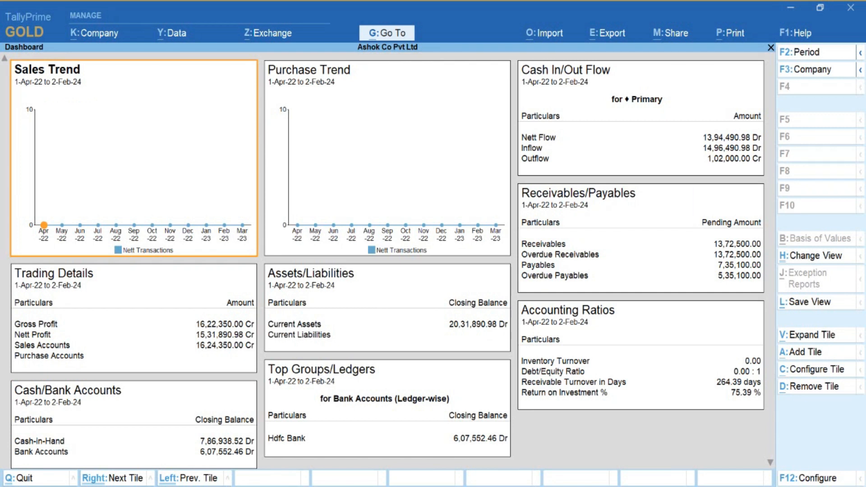
Add a Company-wise Comparison - Sales tile to the dashboard and exit to the Gateway of Tally.
click(807, 351)
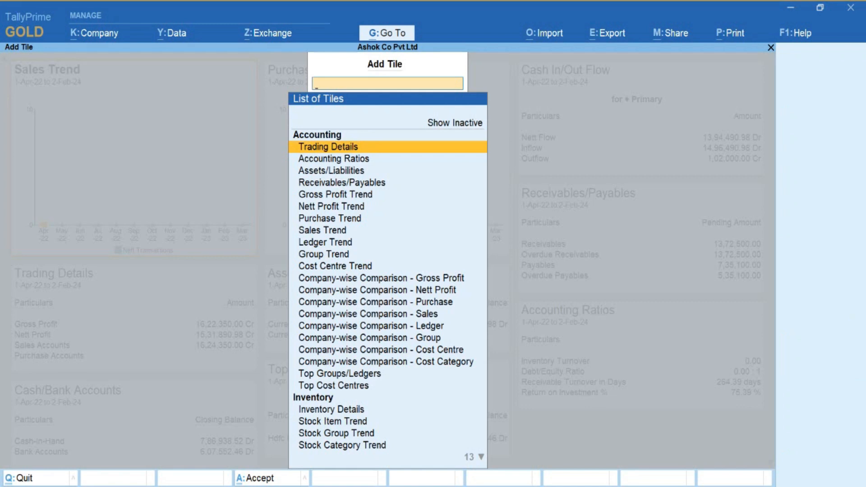
click(396, 312)
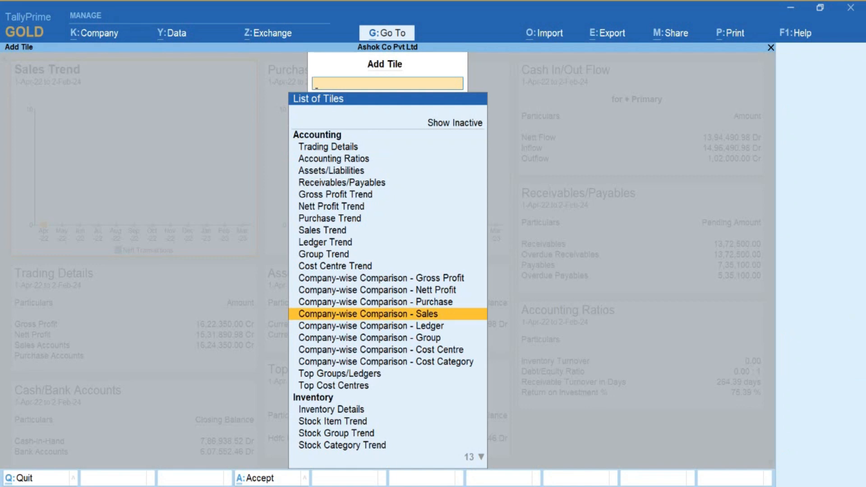
key(Return)
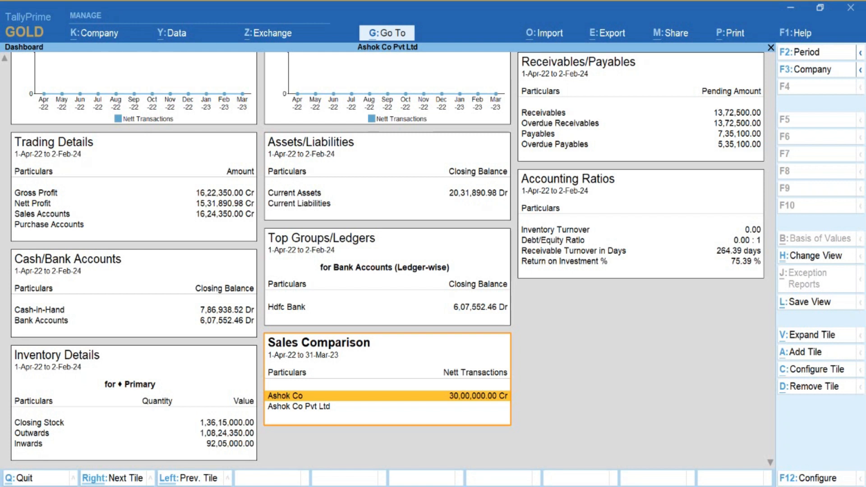
key(Escape)
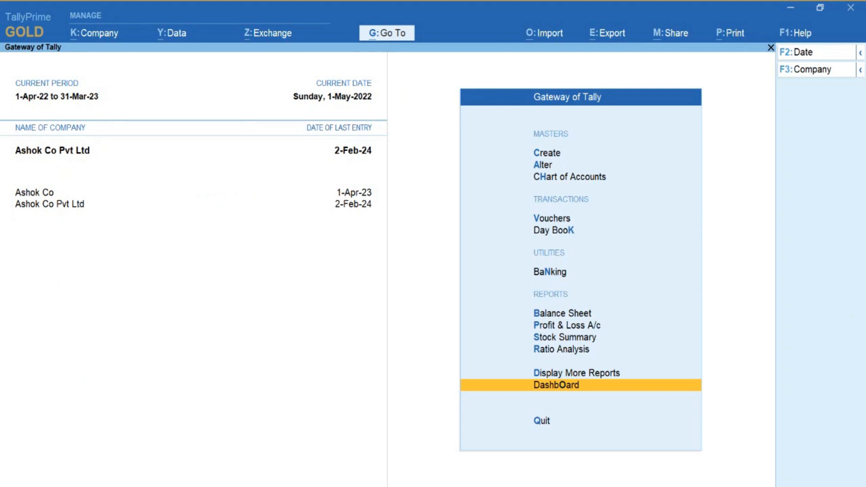
Change the current period to 1-4-2023 through 31-3-24 and reopen the Dashboard.
key(alt+F2)
text(1-4)
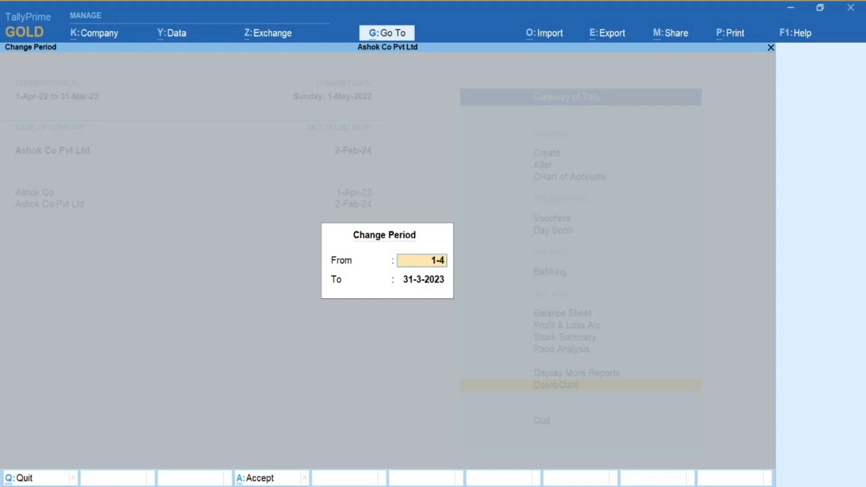
text(-23)
key(Return)
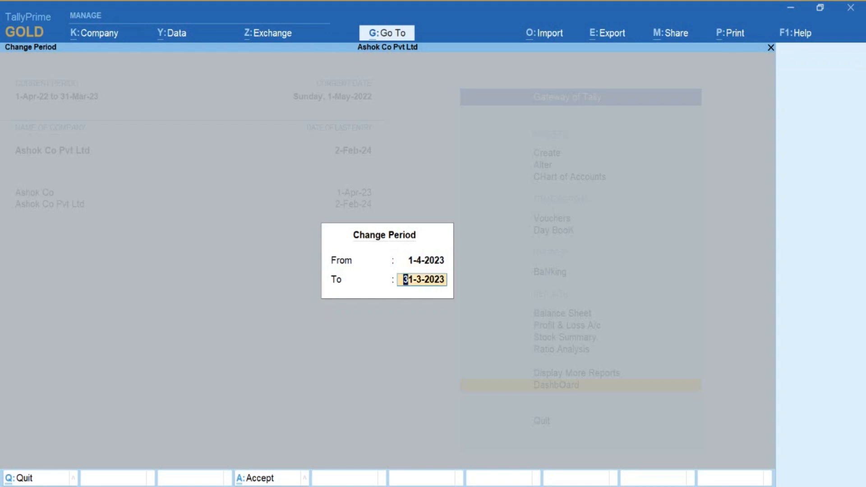
text(31-3-24)
key(Return)
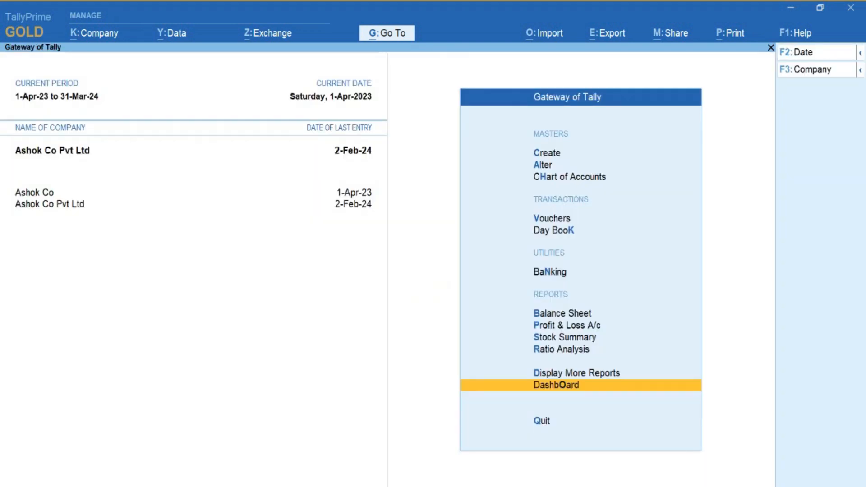
key(Return)
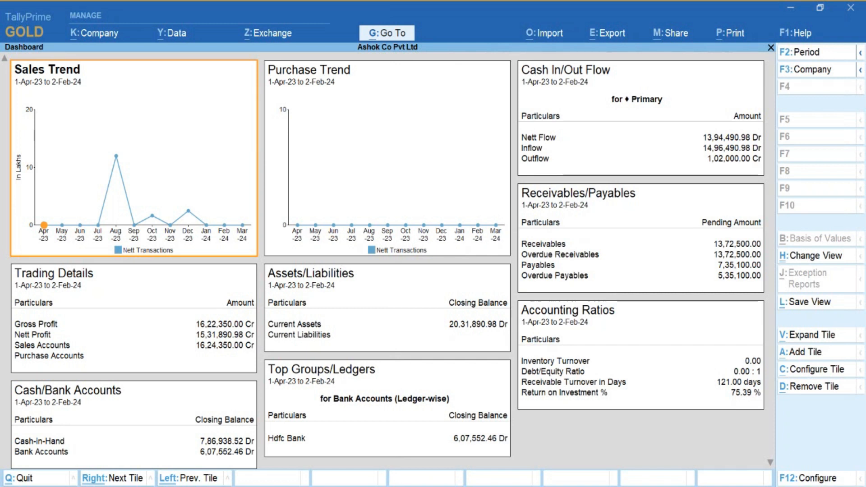
Add the Company-wise Comparison tiles for Gross Profit and Nett Profit to the dashboard.
key(alt+a)
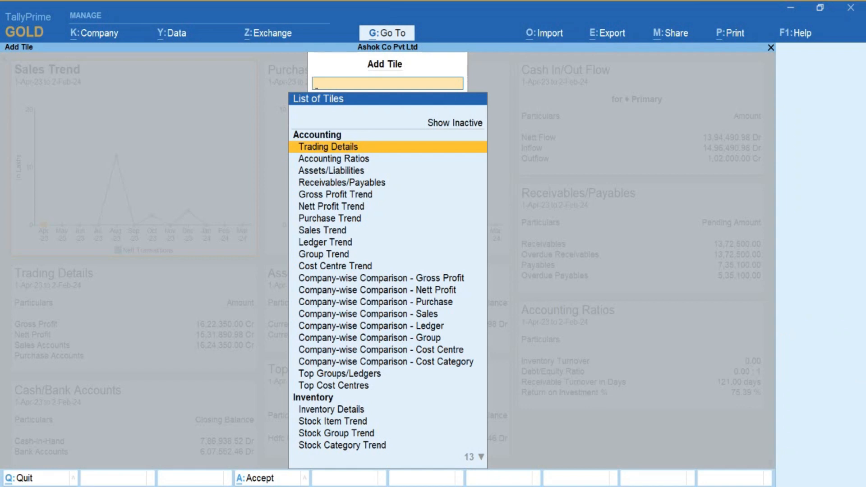
click(437, 277)
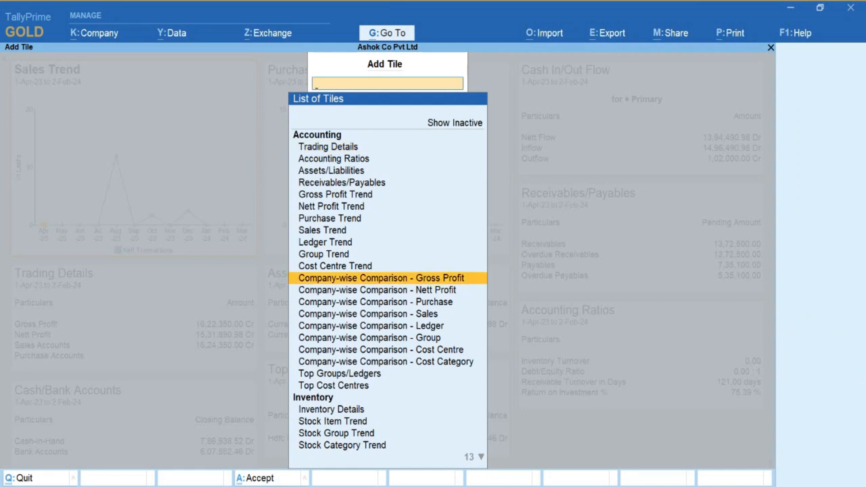
key(Return)
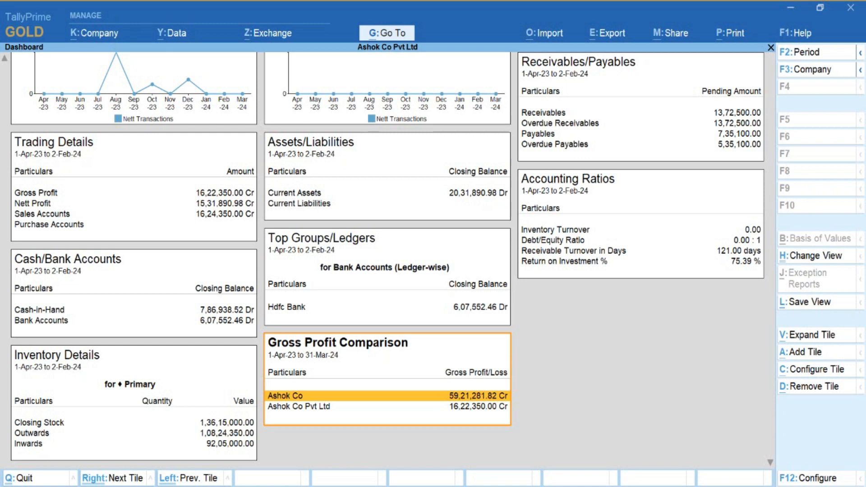
key(alt+a)
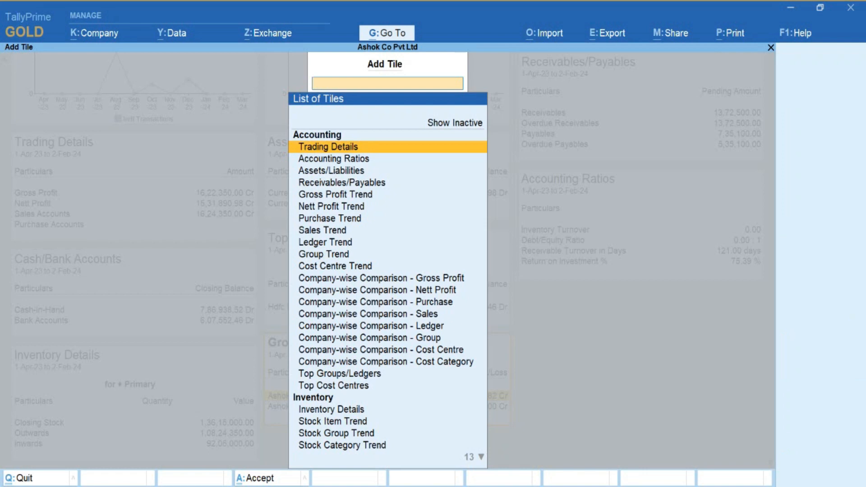
click(451, 290)
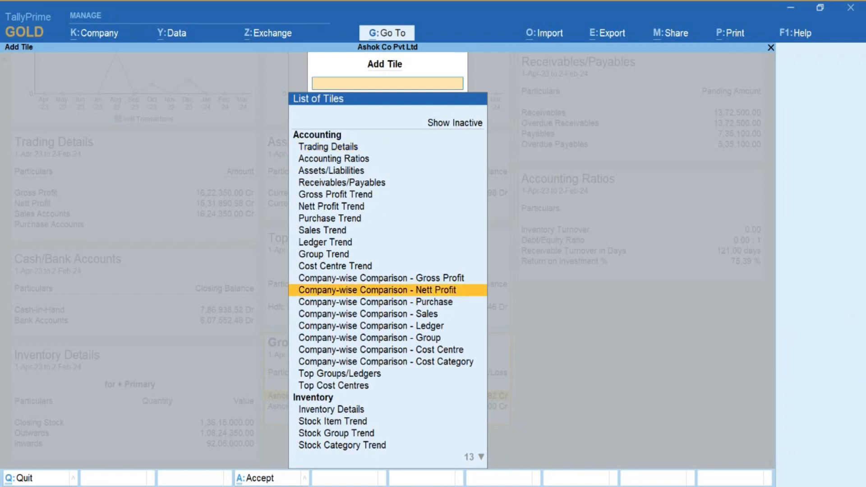
key(Return)
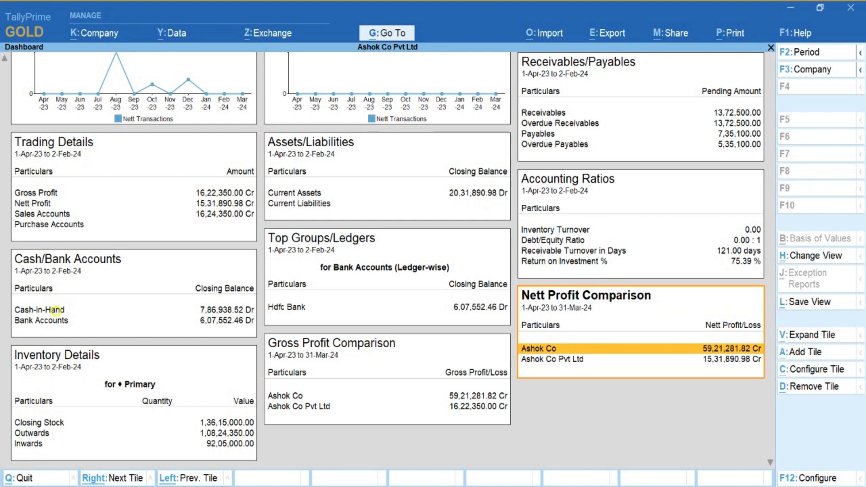
Drill down from Cash-in-Hand in the Cash/Bank Accounts tile to the Cash ledger's February vouchers, and return to the dashboard.
click(53, 309)
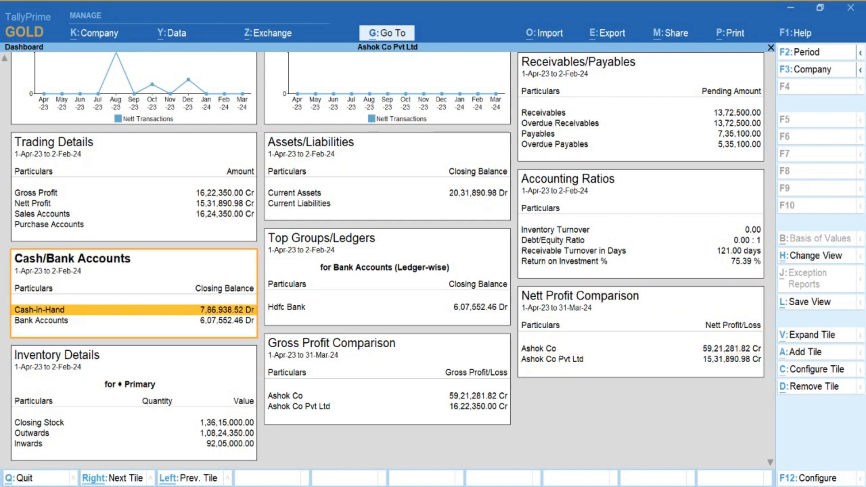
key(Return)
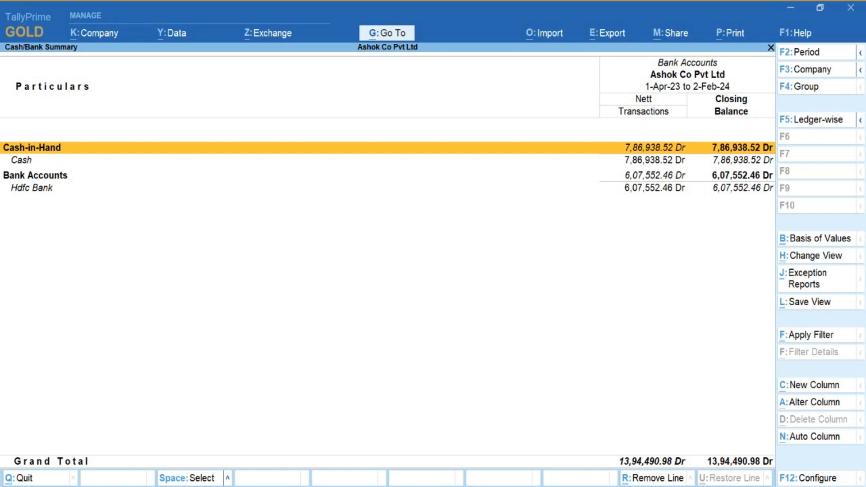
key(Return)
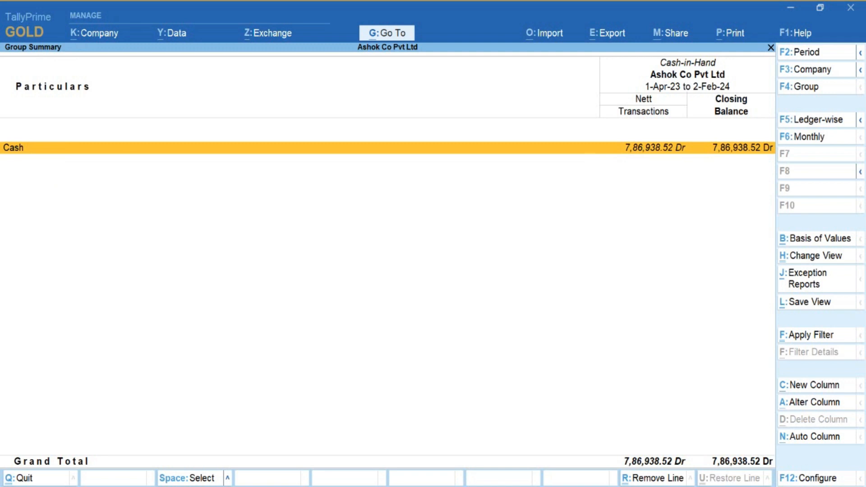
key(Return)
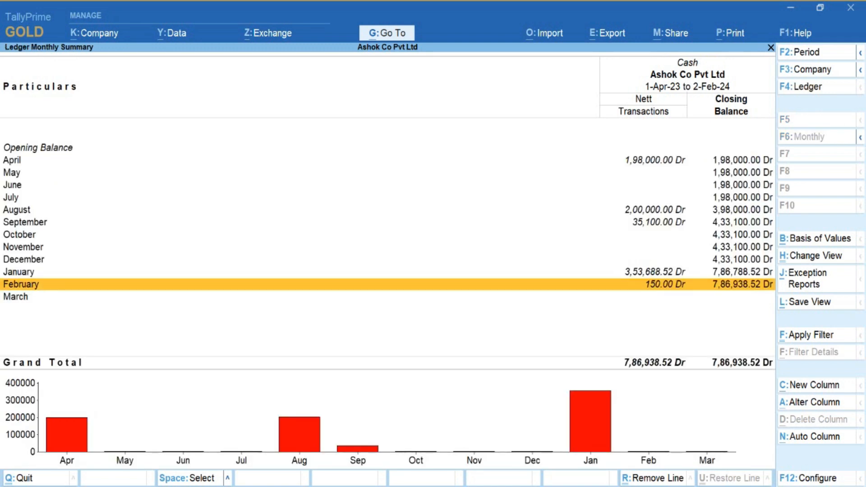
key(Return)
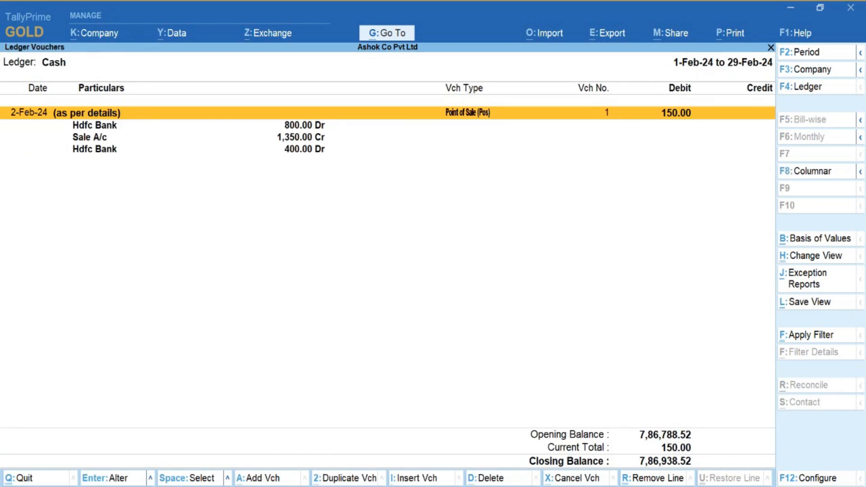
key(Escape)
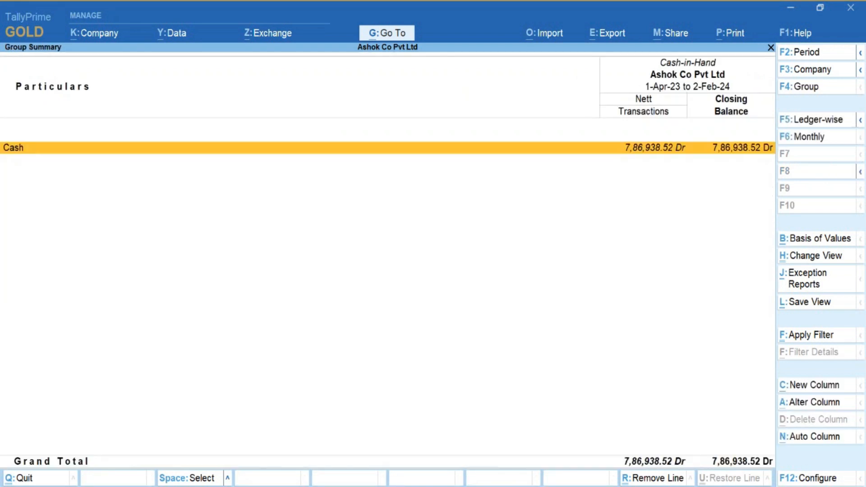
key(Escape)
key(Escape)
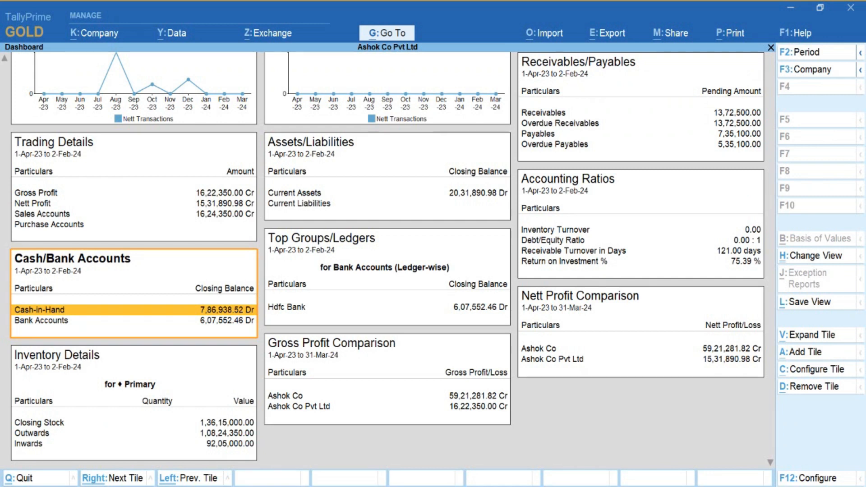
Minimize TallyPrime to reach the PowerPoint presentation and show the contact details on slide 2.
click(790, 7)
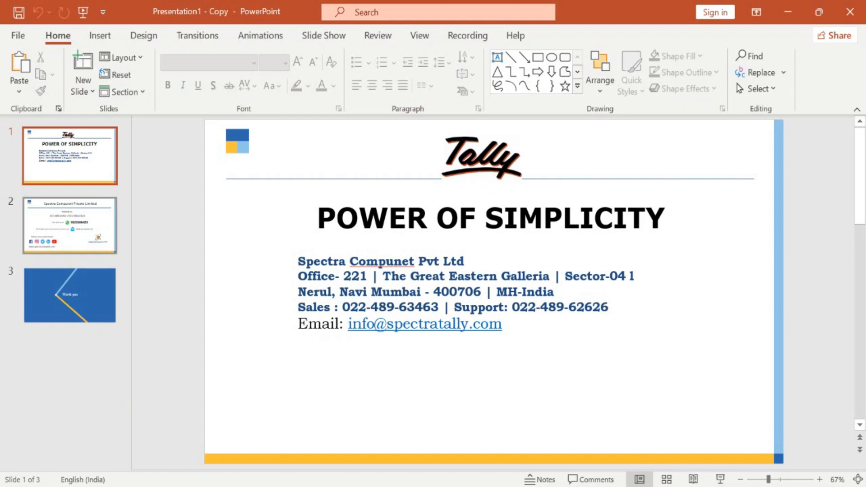
click(70, 226)
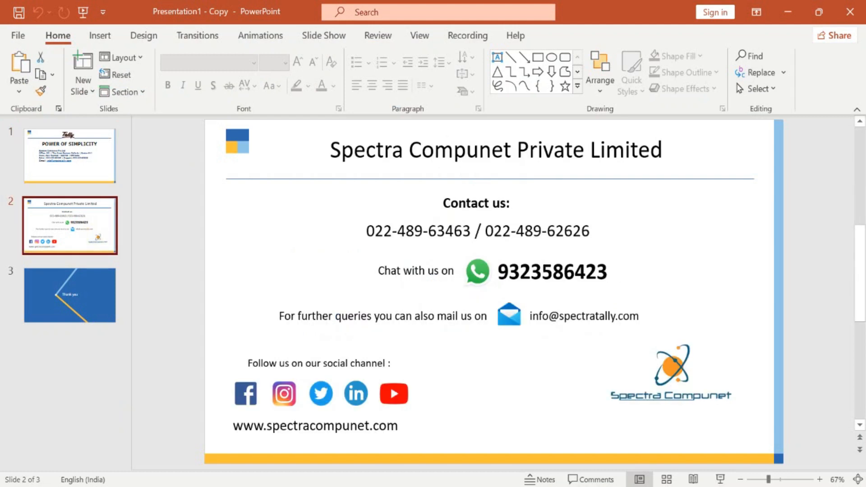